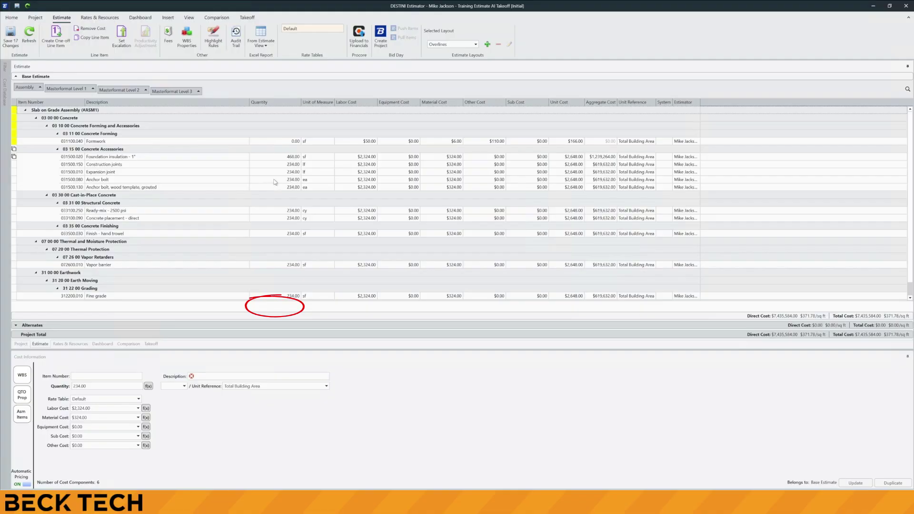
- Show the overline totals for the Quantity column and review the quantity methods offered for 03 15 00 Concrete Accessories
{"action": "right_click", "coordinate": [282, 310]}
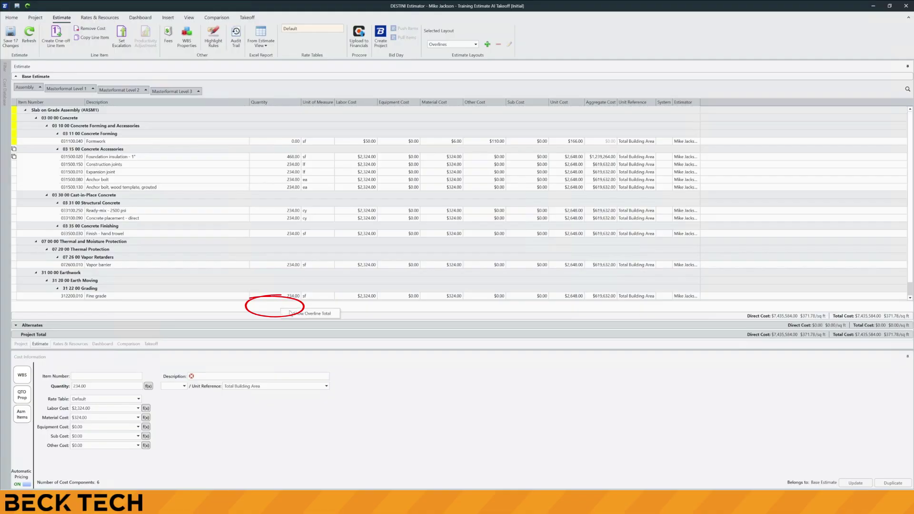
{"action": "left_click", "coordinate": [306, 314]}
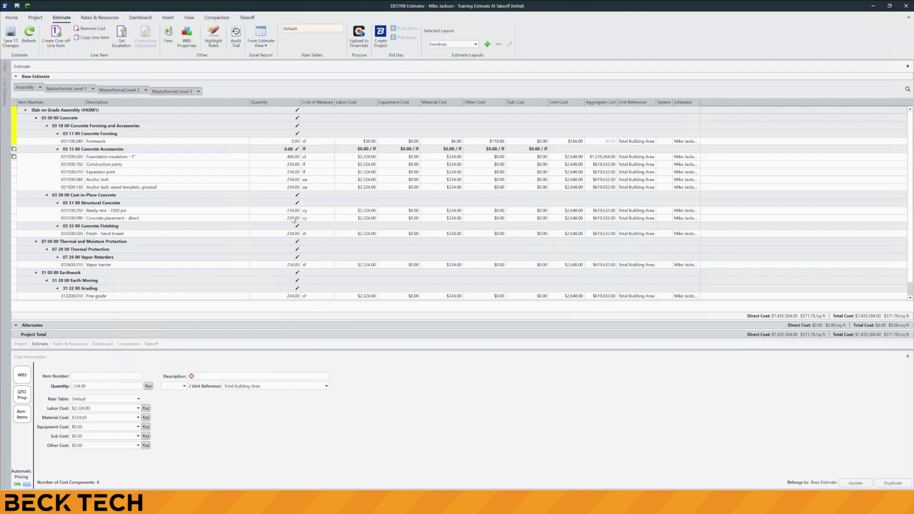
{"action": "left_click", "coordinate": [297, 149]}
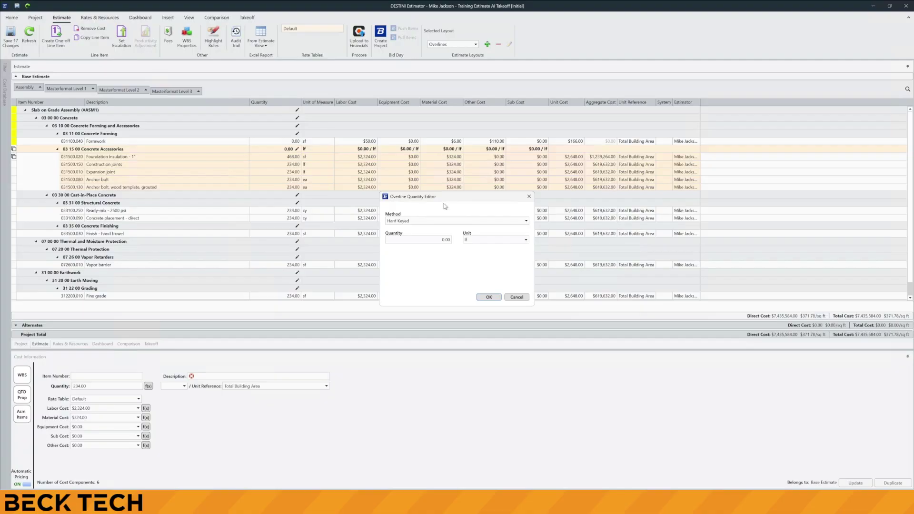
{"action": "left_click", "coordinate": [520, 222]}
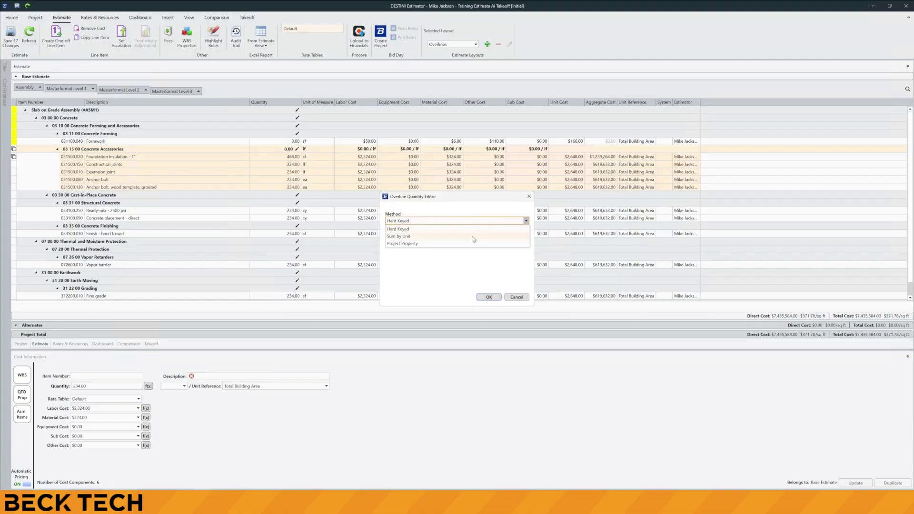
{"action": "left_click", "coordinate": [465, 266]}
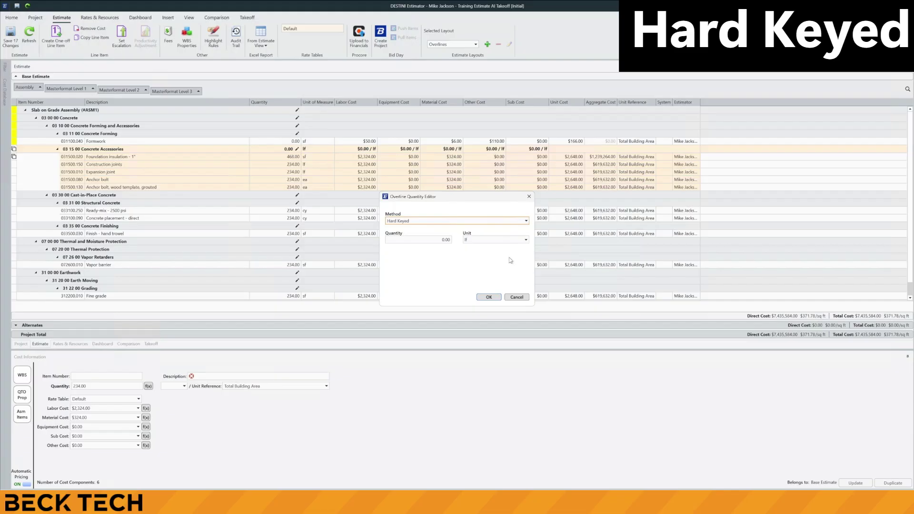
- Set the 03 15 00 Concrete Accessories overline quantity to a Hard Keyed value of 1,000 sf
{"action": "left_click", "coordinate": [526, 222]}
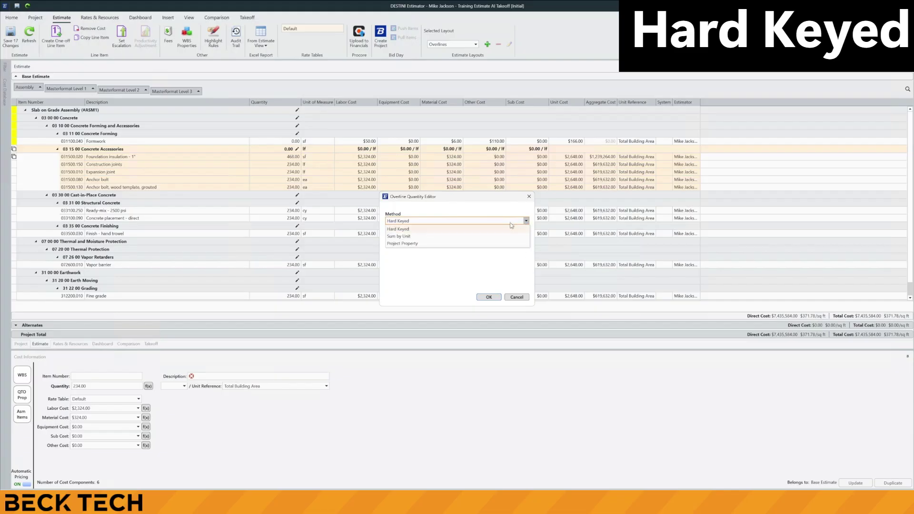
{"action": "left_click", "coordinate": [422, 230]}
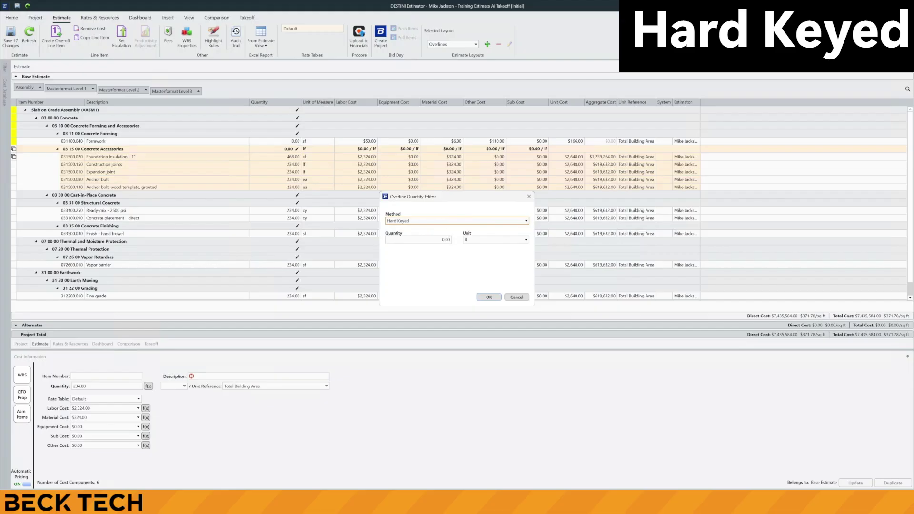
{"action": "left_click", "coordinate": [444, 239]}
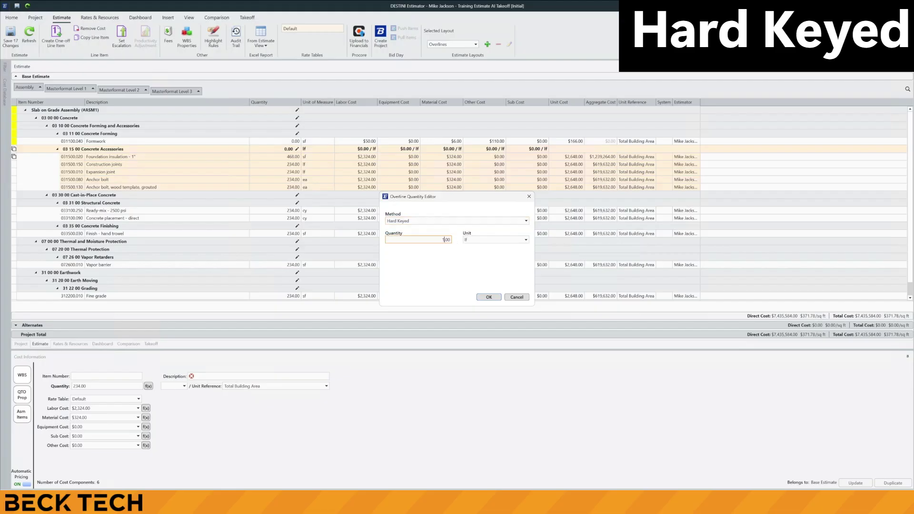
{"action": "type", "text": "1,00"}
{"action": "left_click", "coordinate": [478, 239]}
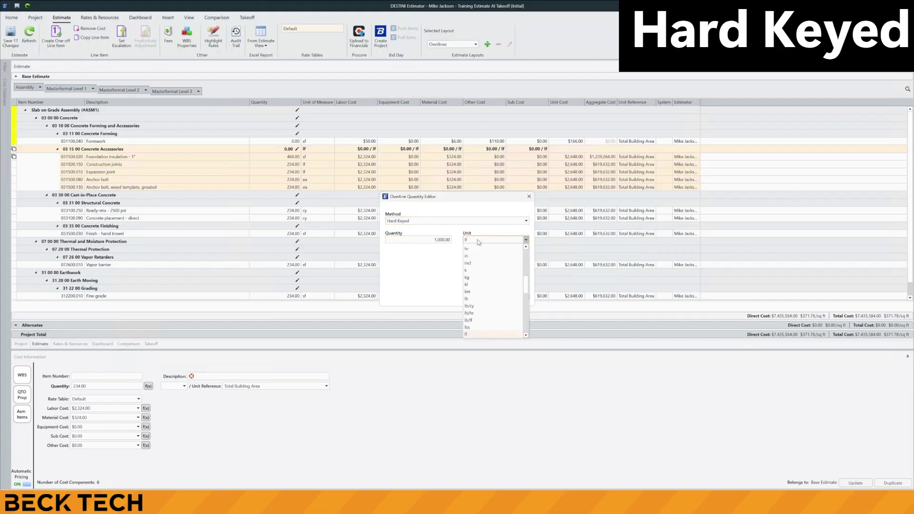
{"action": "type", "text": "sf"}
{"action": "left_click", "coordinate": [471, 335]}
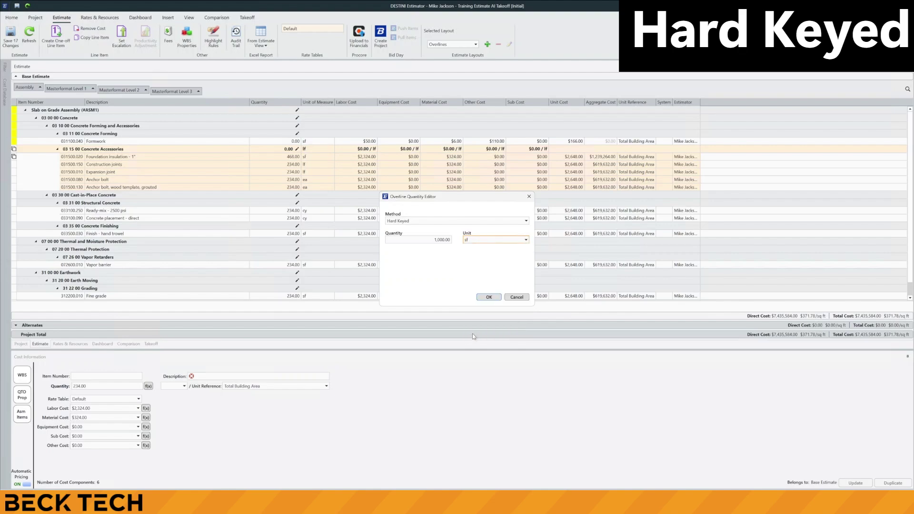
{"action": "left_click", "coordinate": [490, 298]}
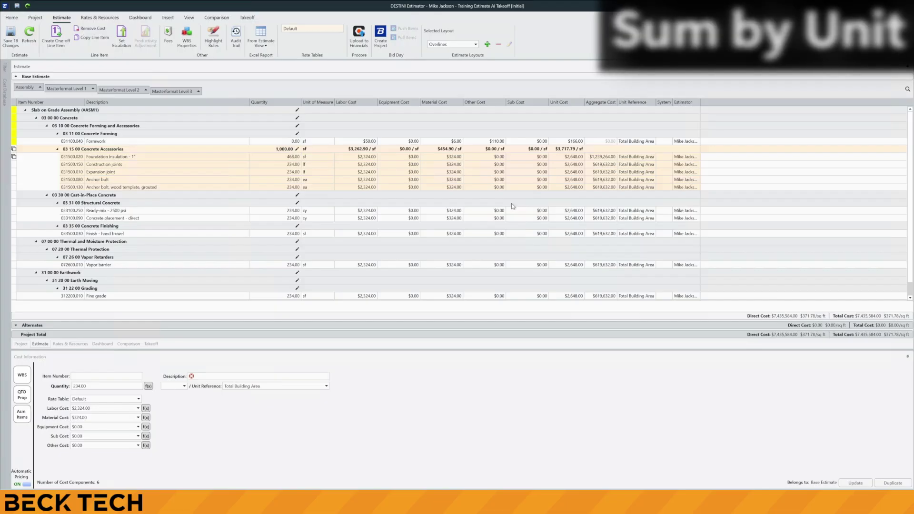
- Change the Concrete Accessories overline quantity method to Sum by Unit, using lf as the unit
{"action": "left_click", "coordinate": [297, 149]}
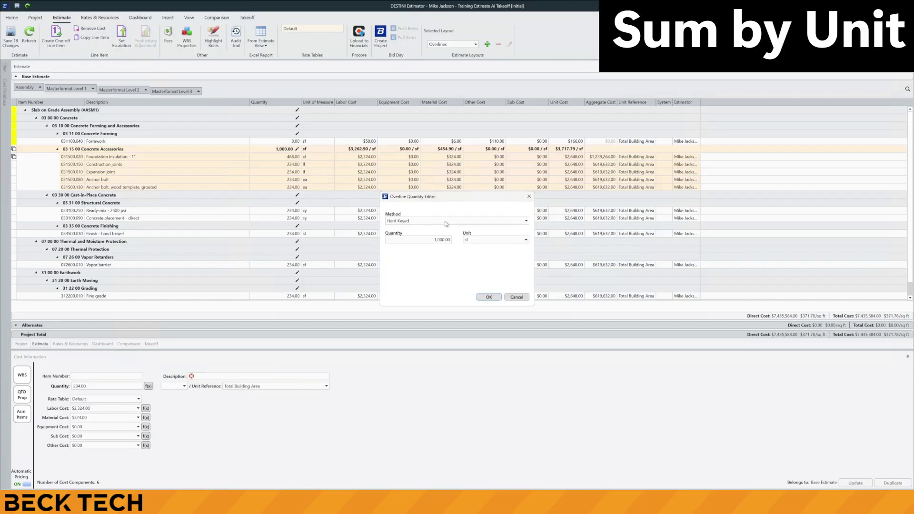
{"action": "left_click", "coordinate": [446, 221]}
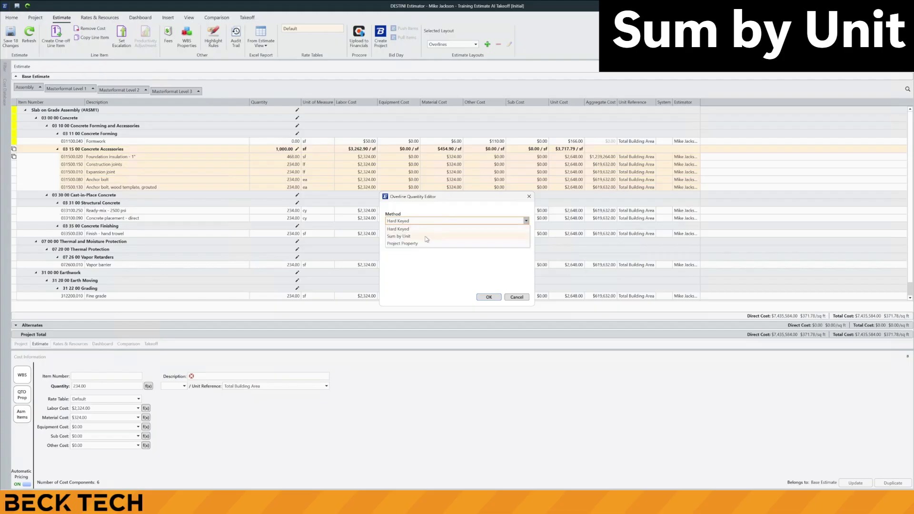
{"action": "left_click", "coordinate": [477, 237]}
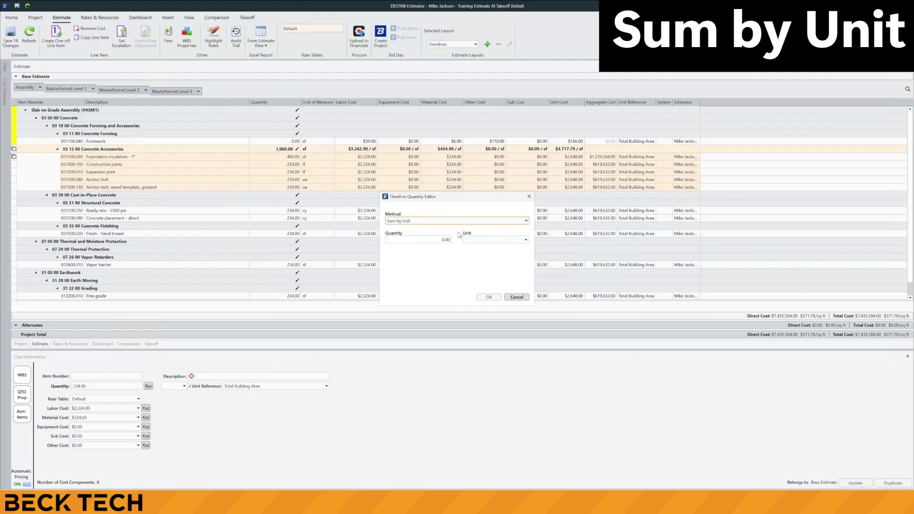
{"action": "left_click", "coordinate": [478, 241]}
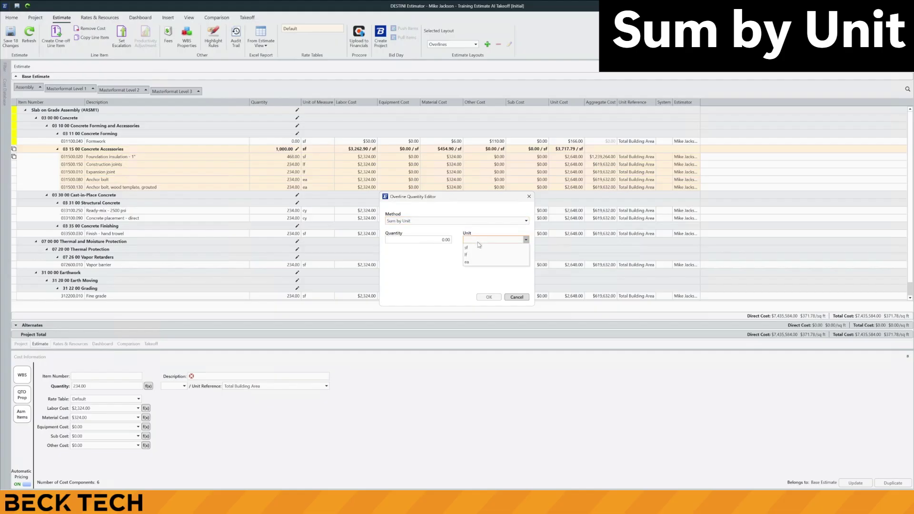
{"action": "left_click", "coordinate": [474, 256]}
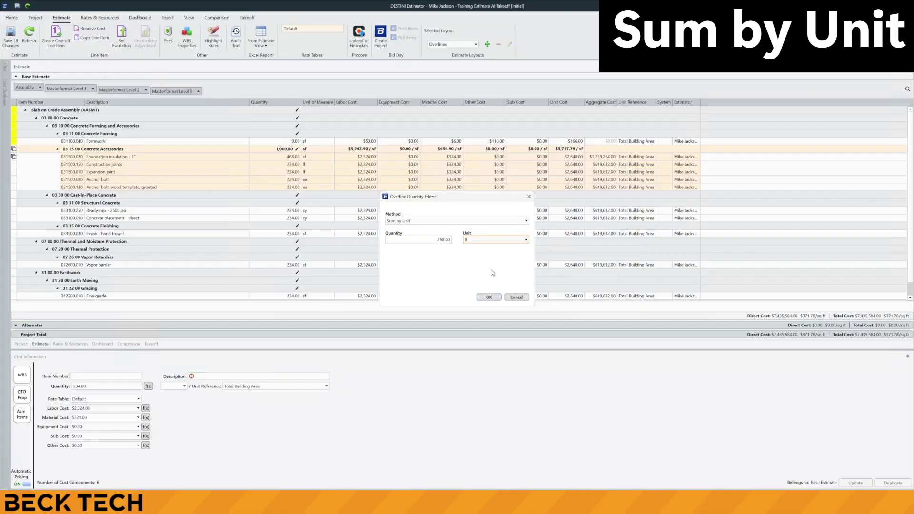
{"action": "left_click", "coordinate": [489, 297]}
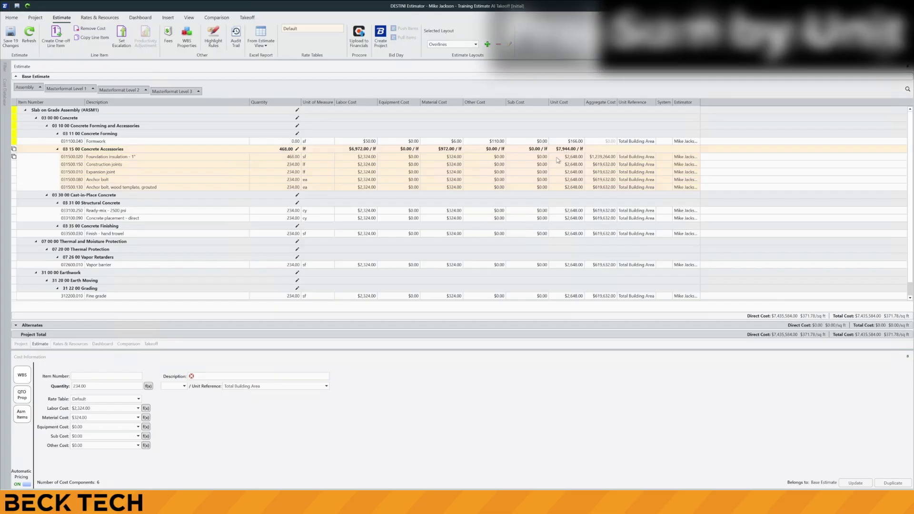
- Base the Concrete Accessories overline quantity on the Total Building Area project property, with sf as the unit
{"action": "left_click", "coordinate": [297, 149]}
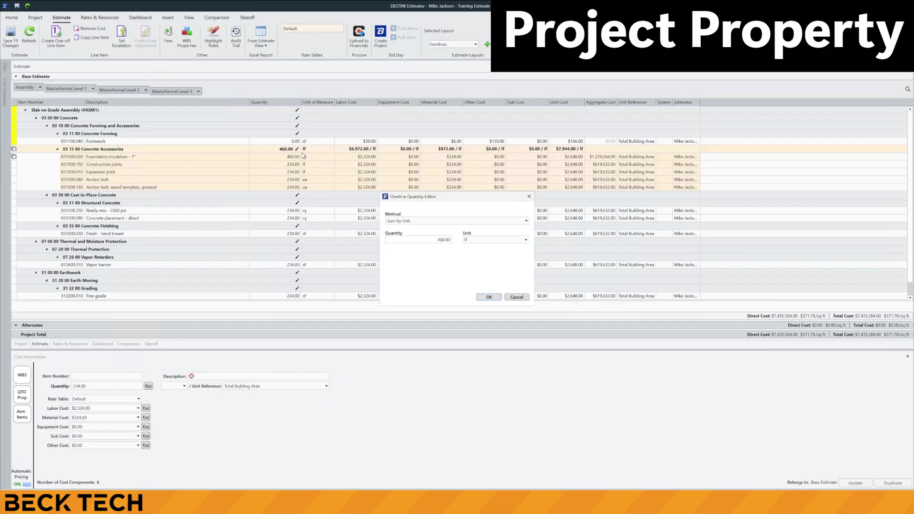
{"action": "left_click", "coordinate": [527, 221]}
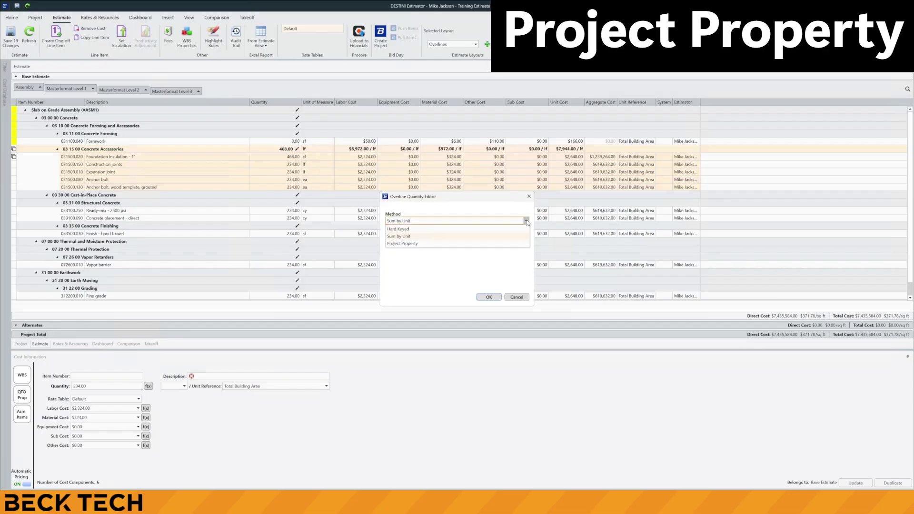
{"action": "left_click", "coordinate": [440, 245]}
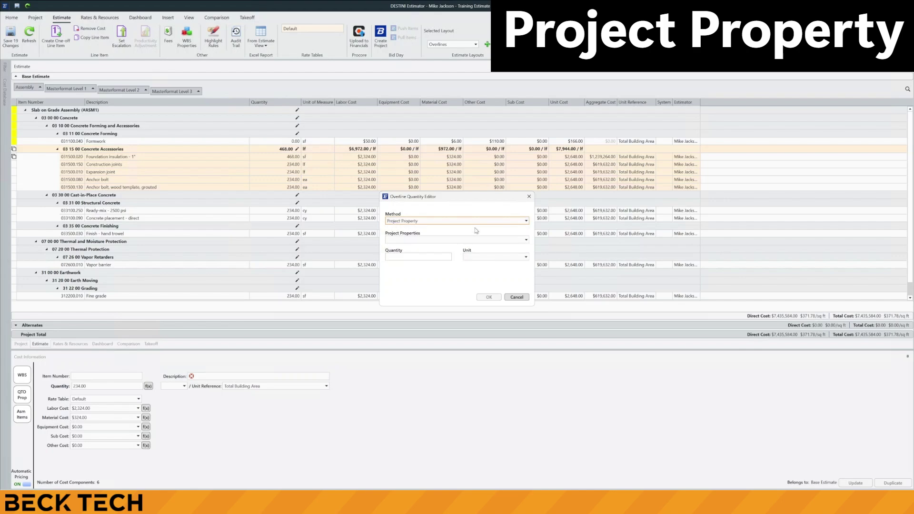
{"action": "left_click", "coordinate": [526, 221]}
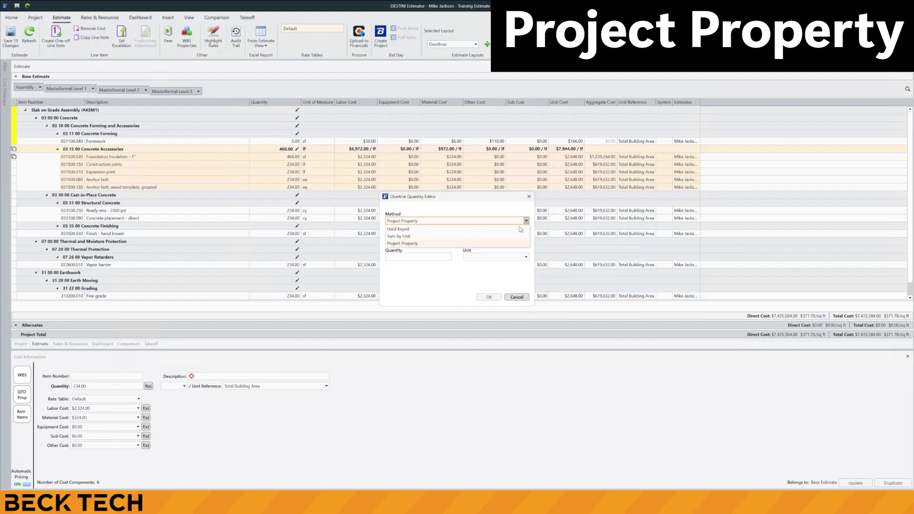
{"action": "left_click", "coordinate": [421, 244]}
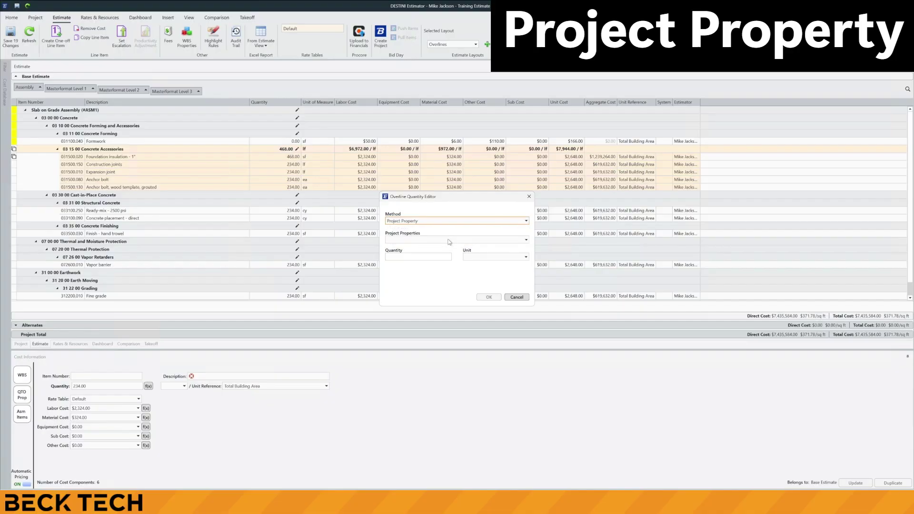
{"action": "left_click", "coordinate": [447, 241]}
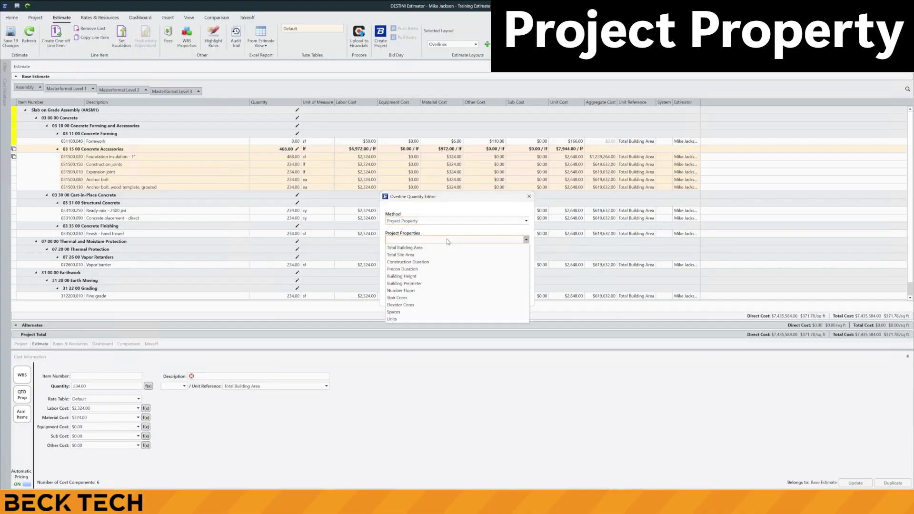
{"action": "left_click", "coordinate": [419, 249]}
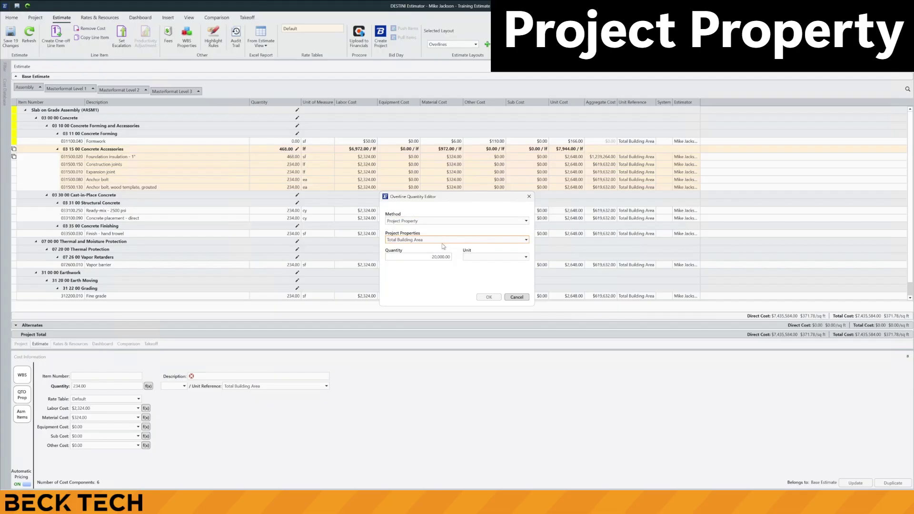
{"action": "left_click", "coordinate": [485, 259]}
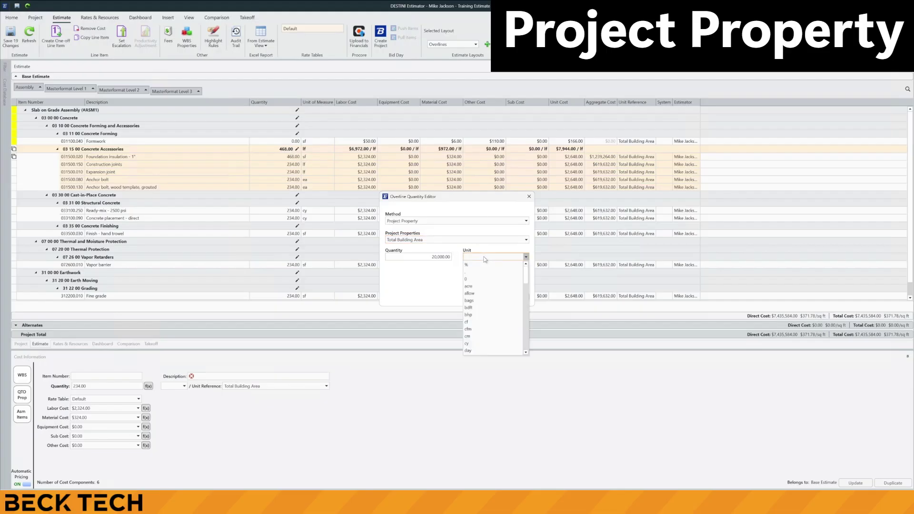
{"action": "type", "text": "sf"}
{"action": "scroll", "coordinate": [486, 296], "scroll_direction": "down", "scroll_amount": 2}
{"action": "left_click", "coordinate": [476, 323]}
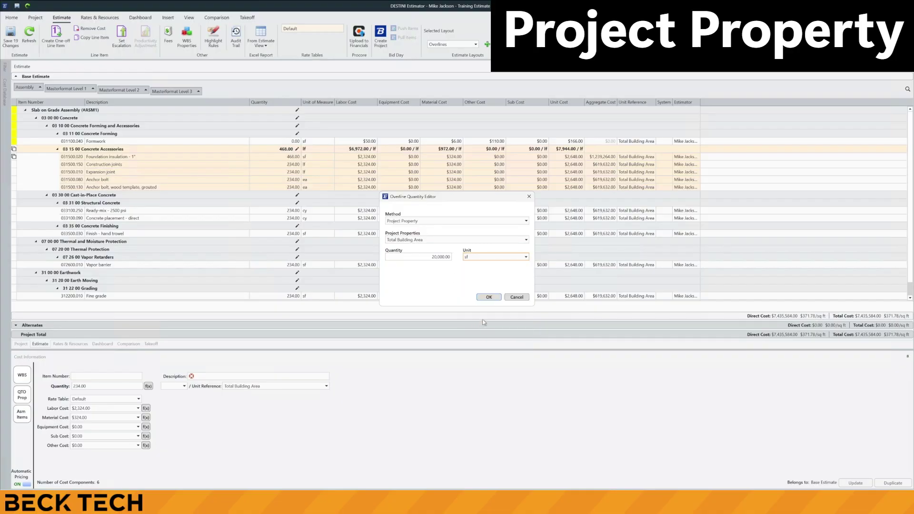
{"action": "left_click", "coordinate": [490, 297]}
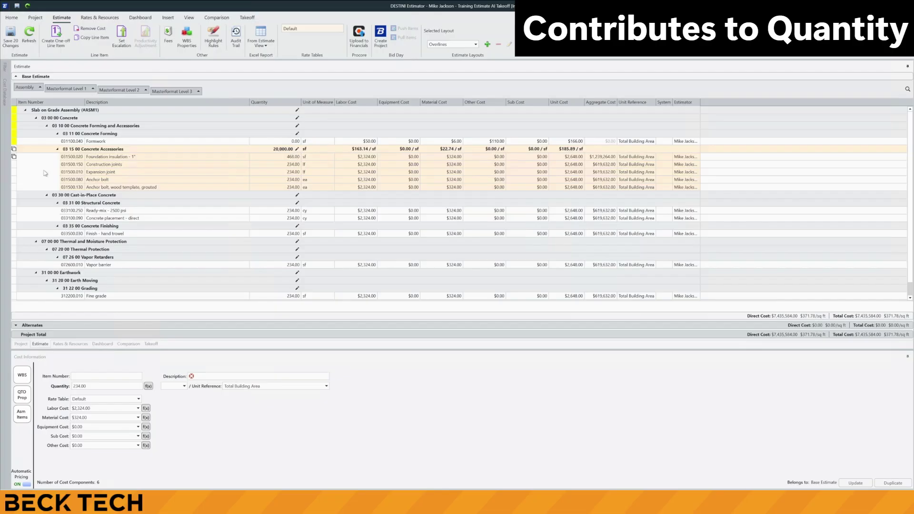
- Make Construction joints and Expansion joint contribute to the Concrete Accessories overline quantity, and open its quantity editor to check the method
{"action": "left_click", "coordinate": [14, 167]}
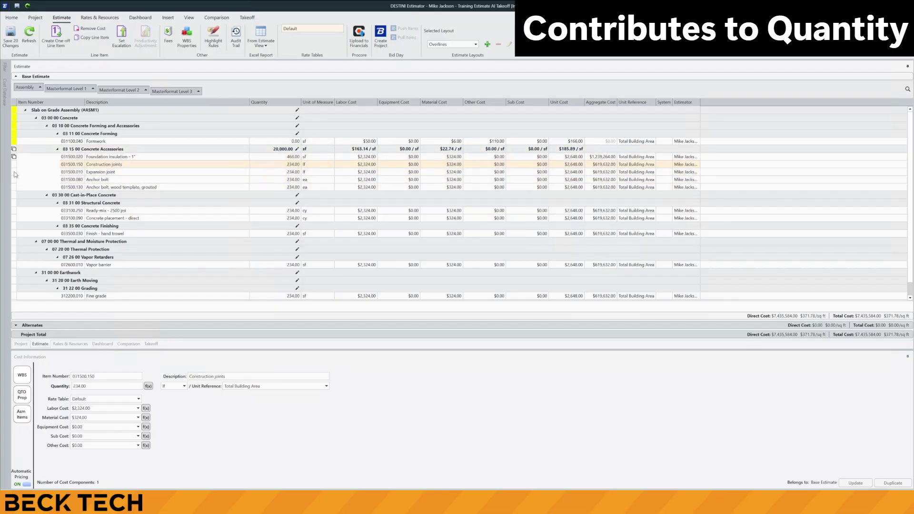
{"action": "left_click", "coordinate": [14, 172], "text": "shift"}
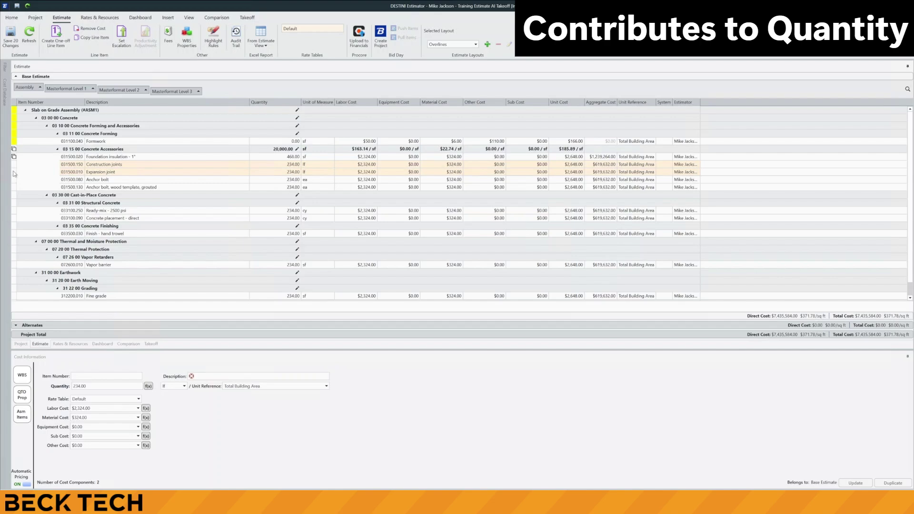
{"action": "right_click", "coordinate": [150, 164]}
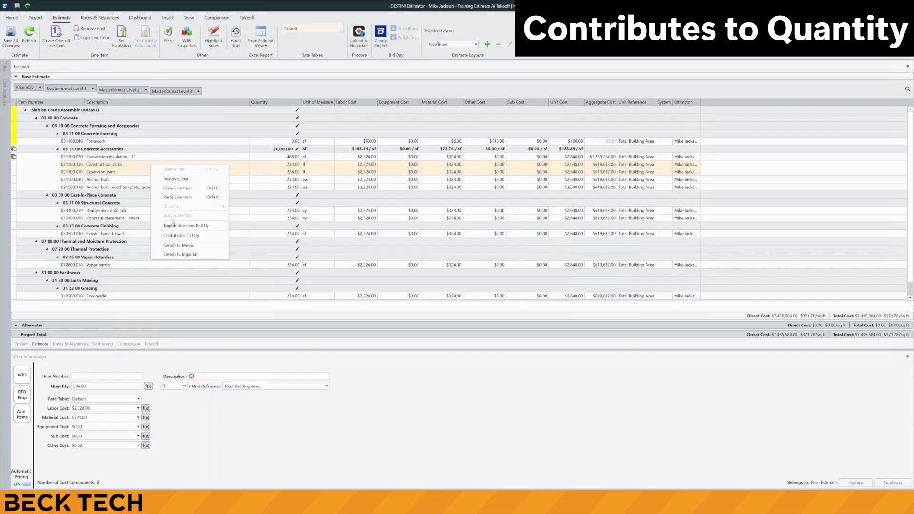
{"action": "left_click", "coordinate": [186, 235]}
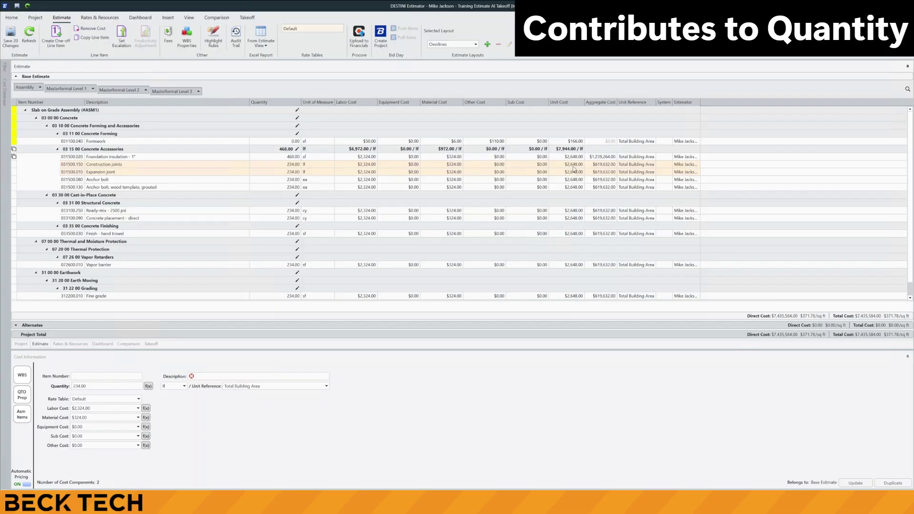
{"action": "left_click", "coordinate": [297, 149]}
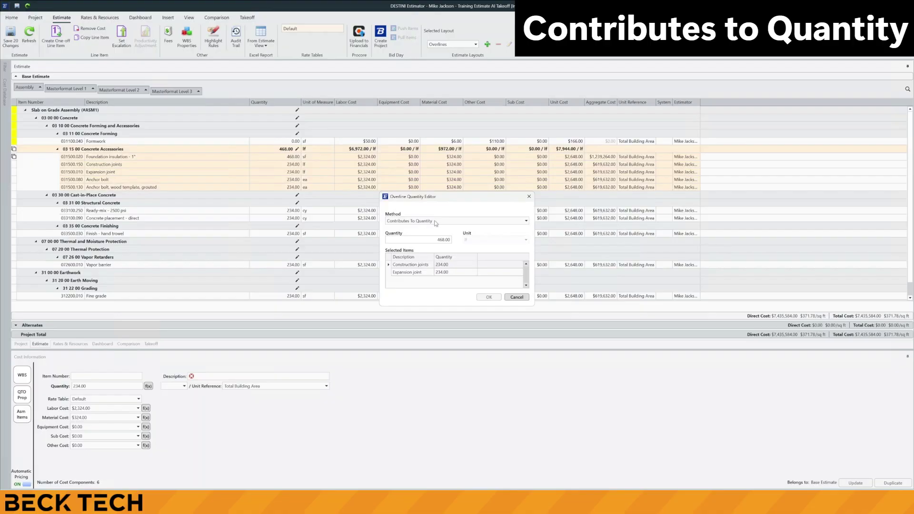